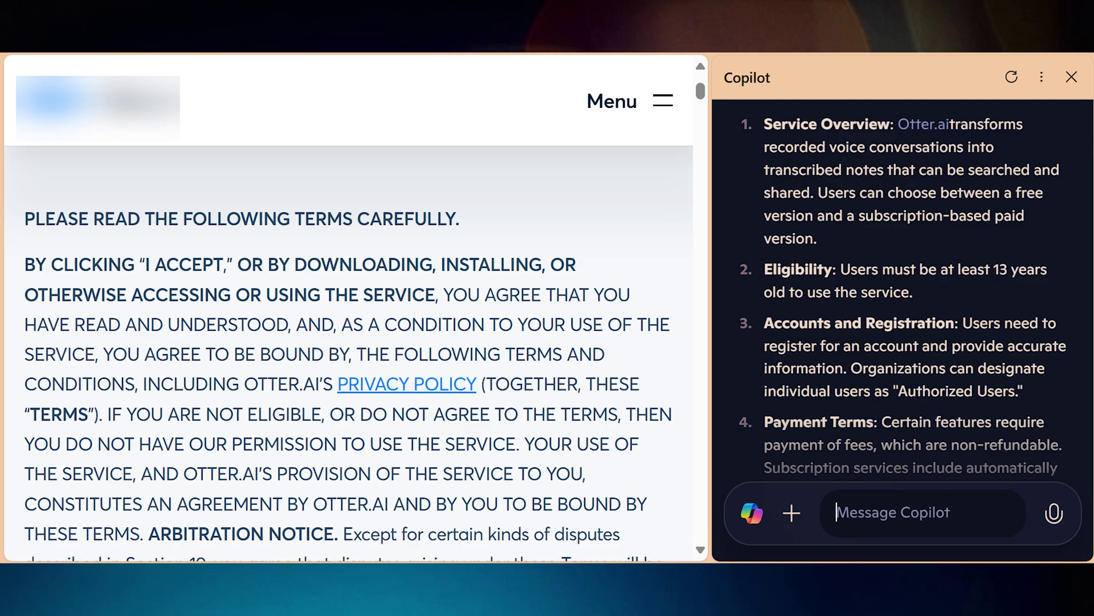
scroll(902, 290, "down", 5)
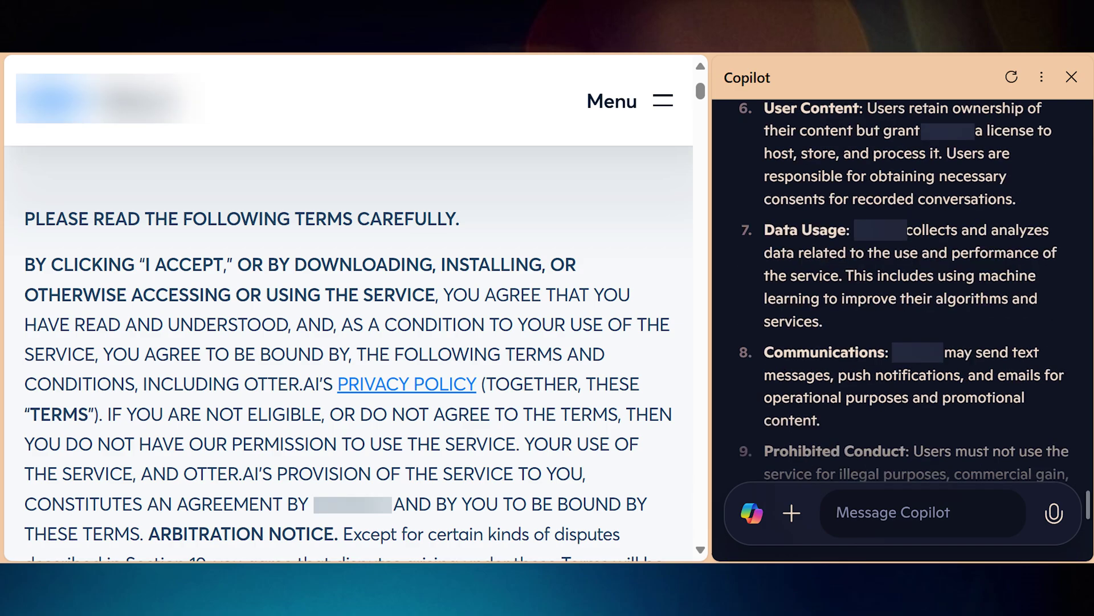
scroll(902, 291, "down", 10)
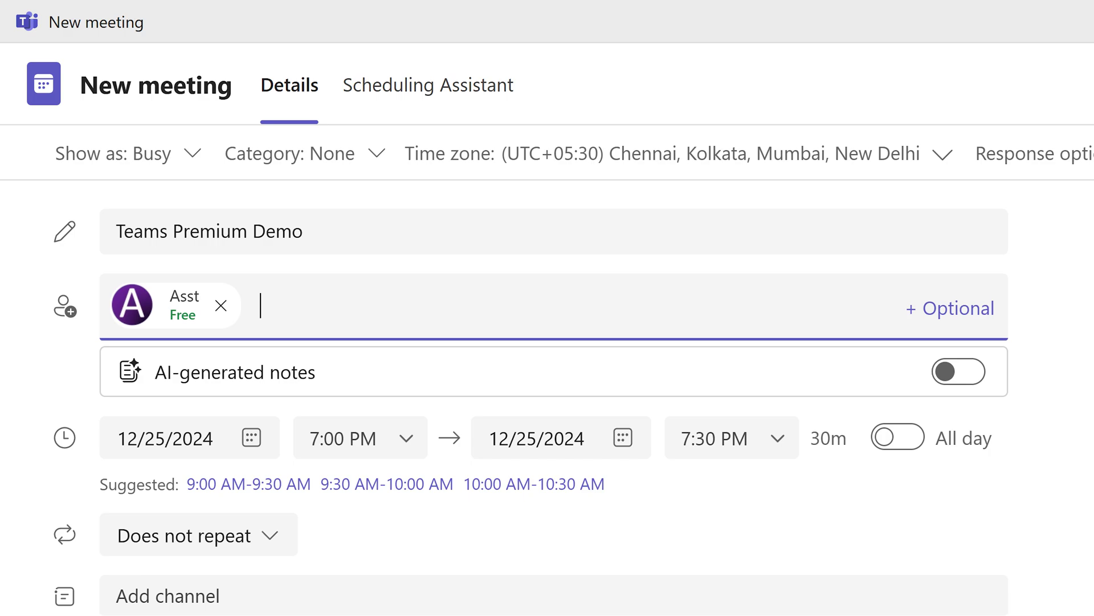
Step: Switch on AI-generated notes in the Teams Premium Demo new meeting form
left_click(958, 372)
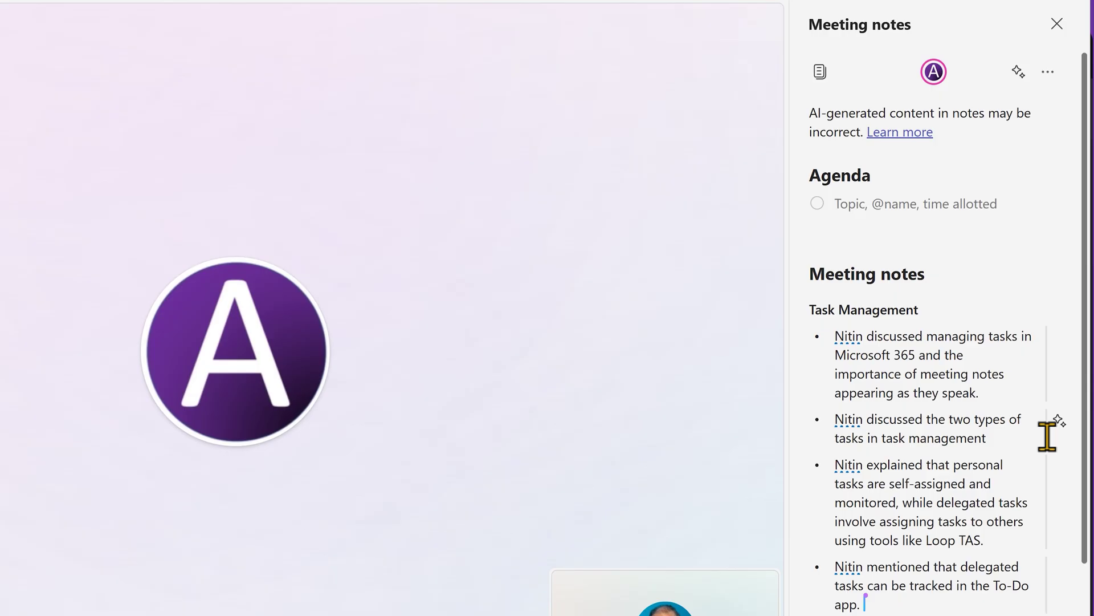
scroll(1047, 437, "down", 1)
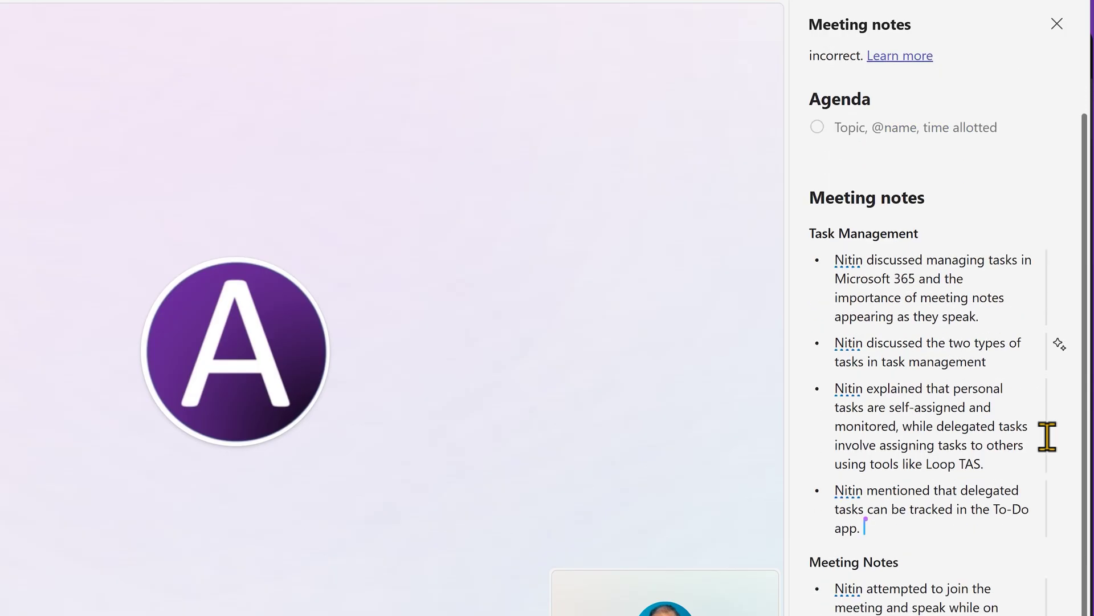
scroll(1045, 434, "down", 1)
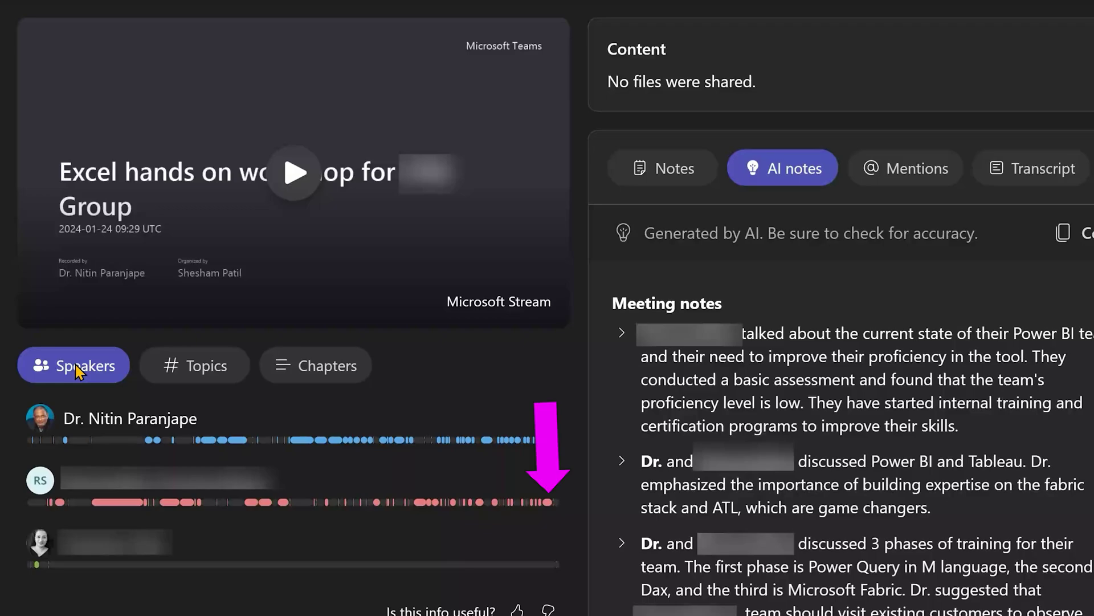
Step: Show the workshop recap by topics as a colour-coded discussion timeline
left_click(197, 365)
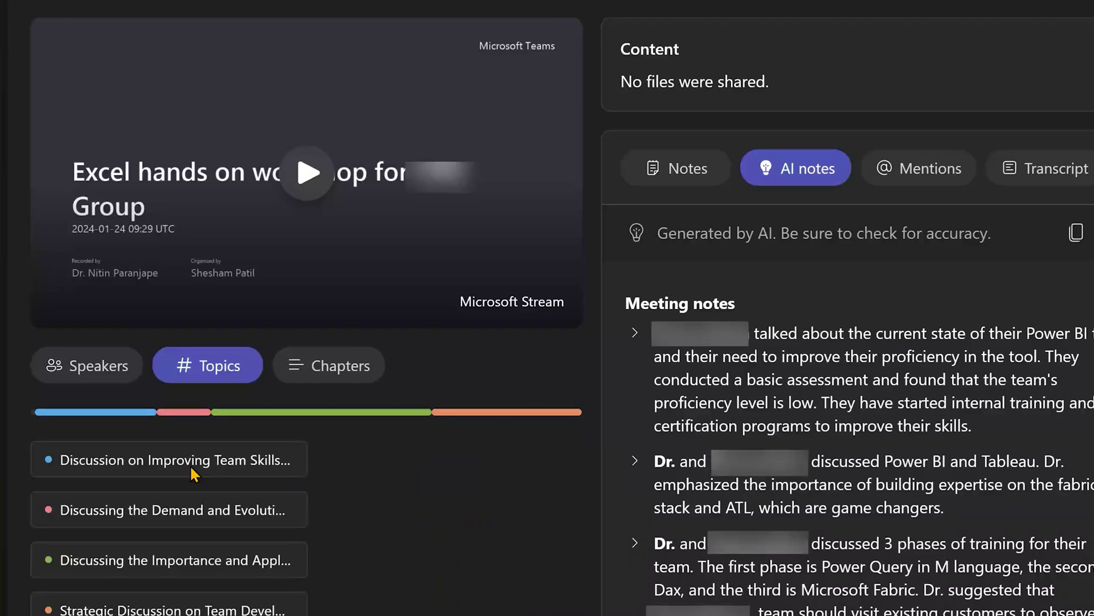